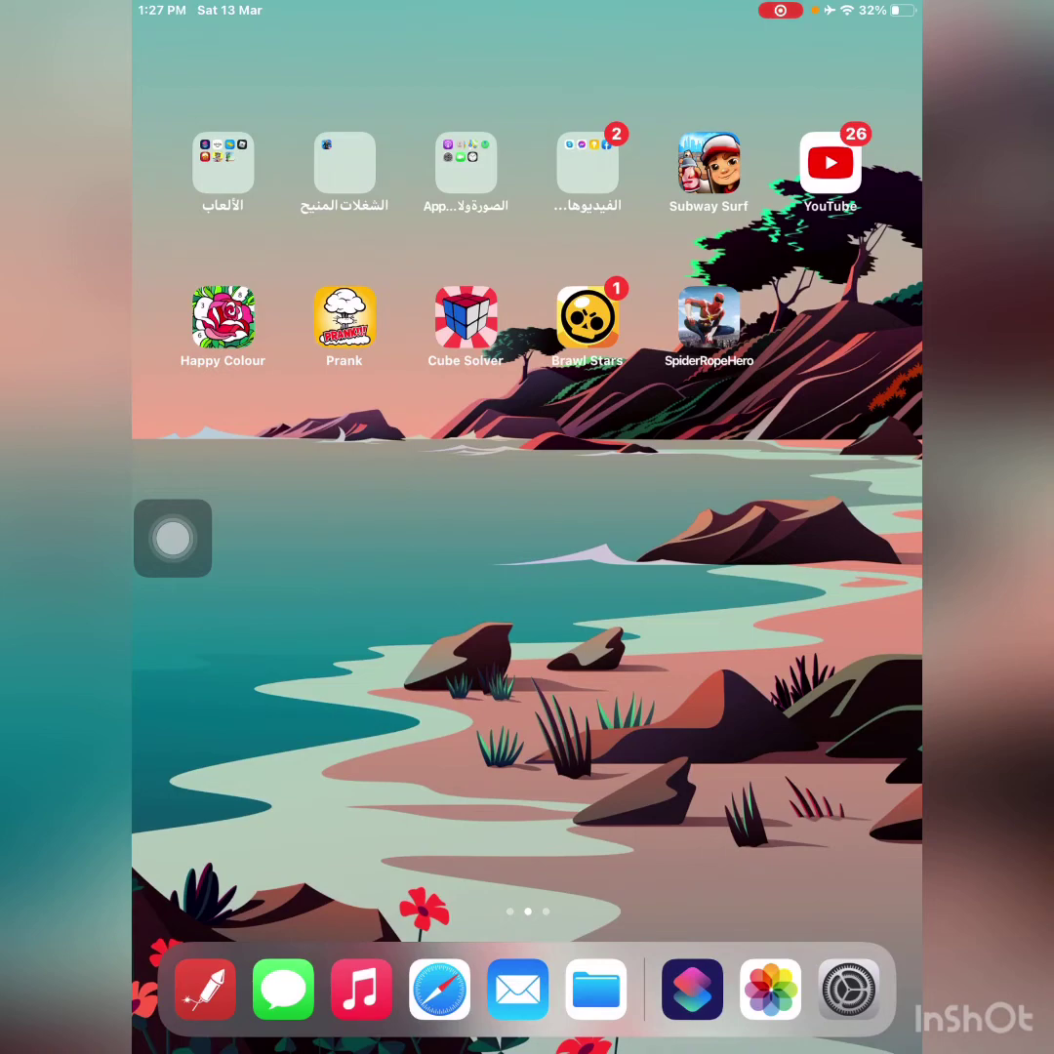
Launch Shortcuts from the games folder and create a new shortcut
click(222, 161)
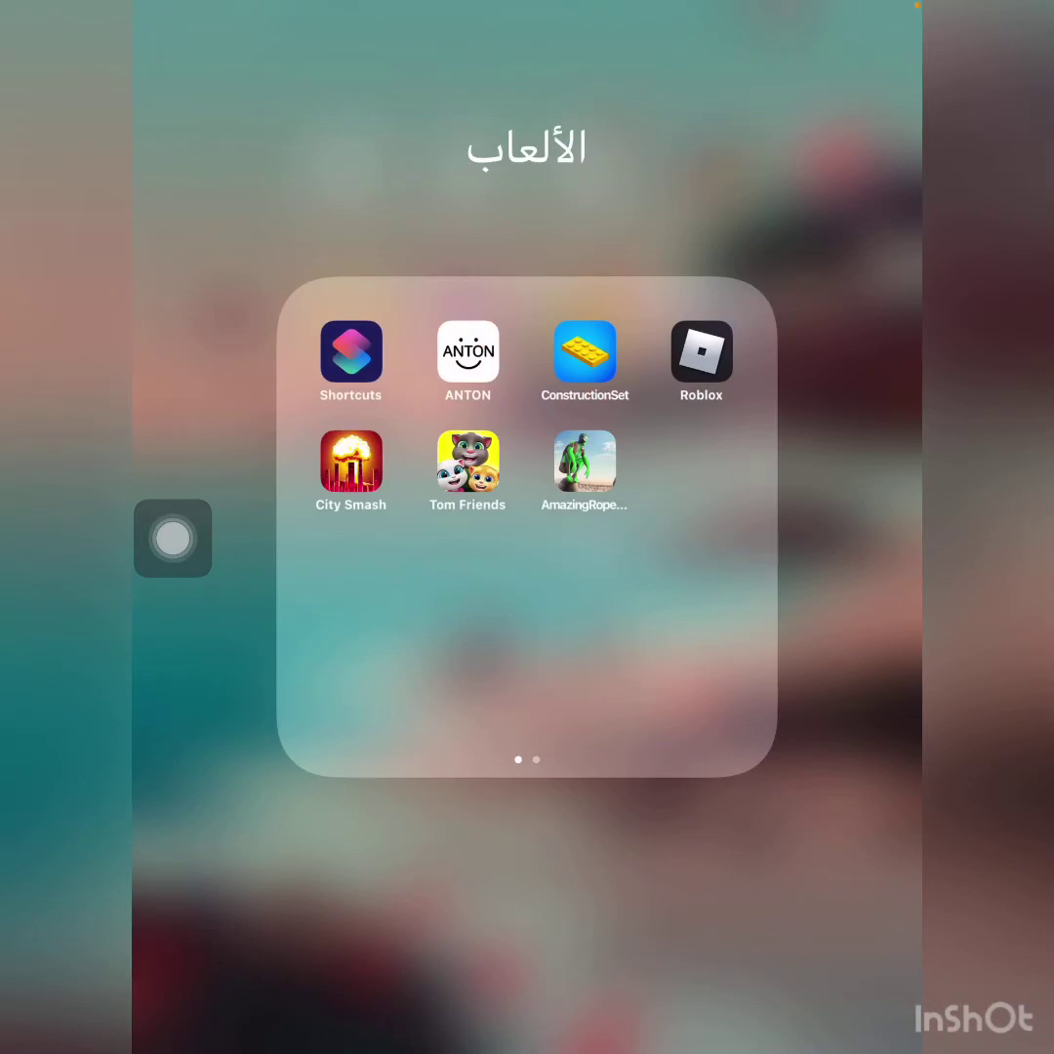
click(350, 351)
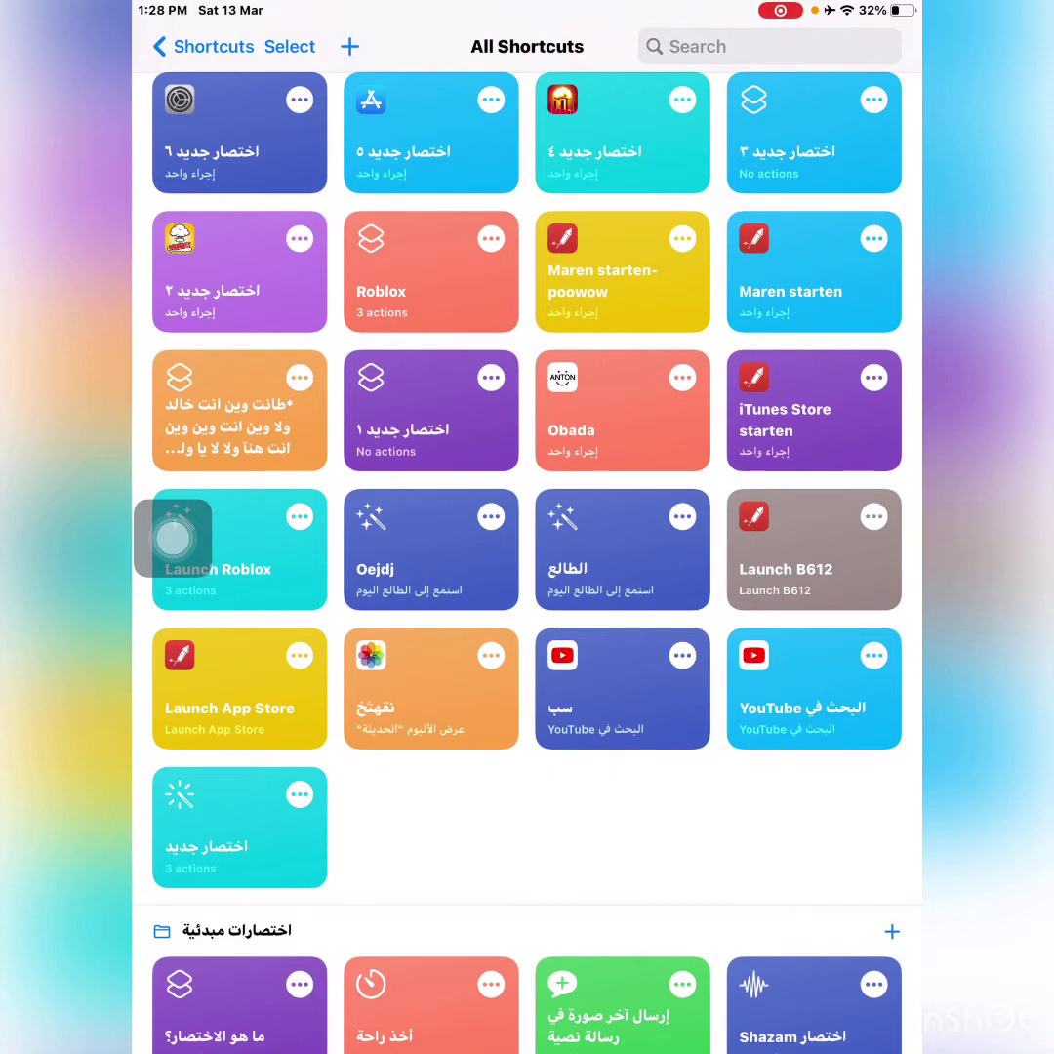
click(349, 46)
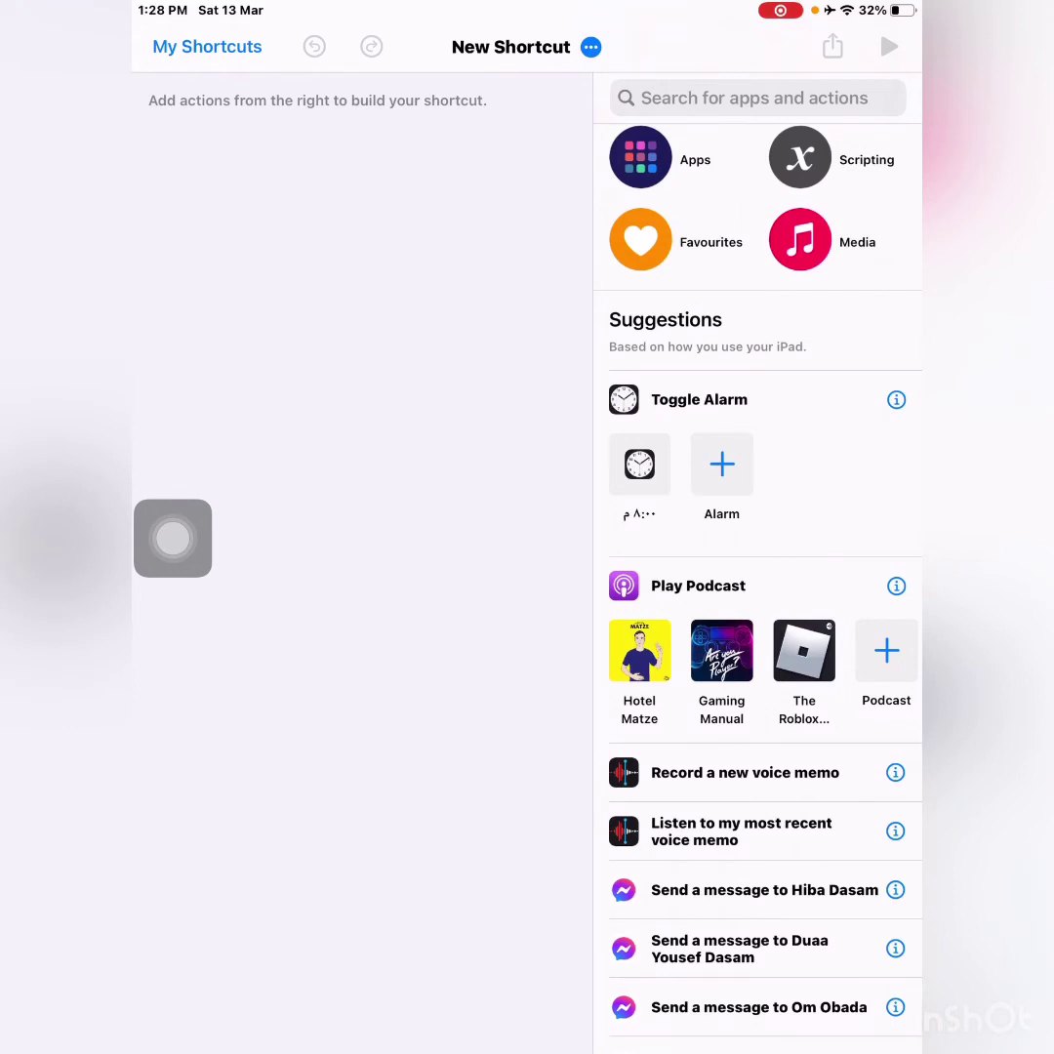
Add a Scripting 'Open App' action and set its app to ANTON
click(800, 159)
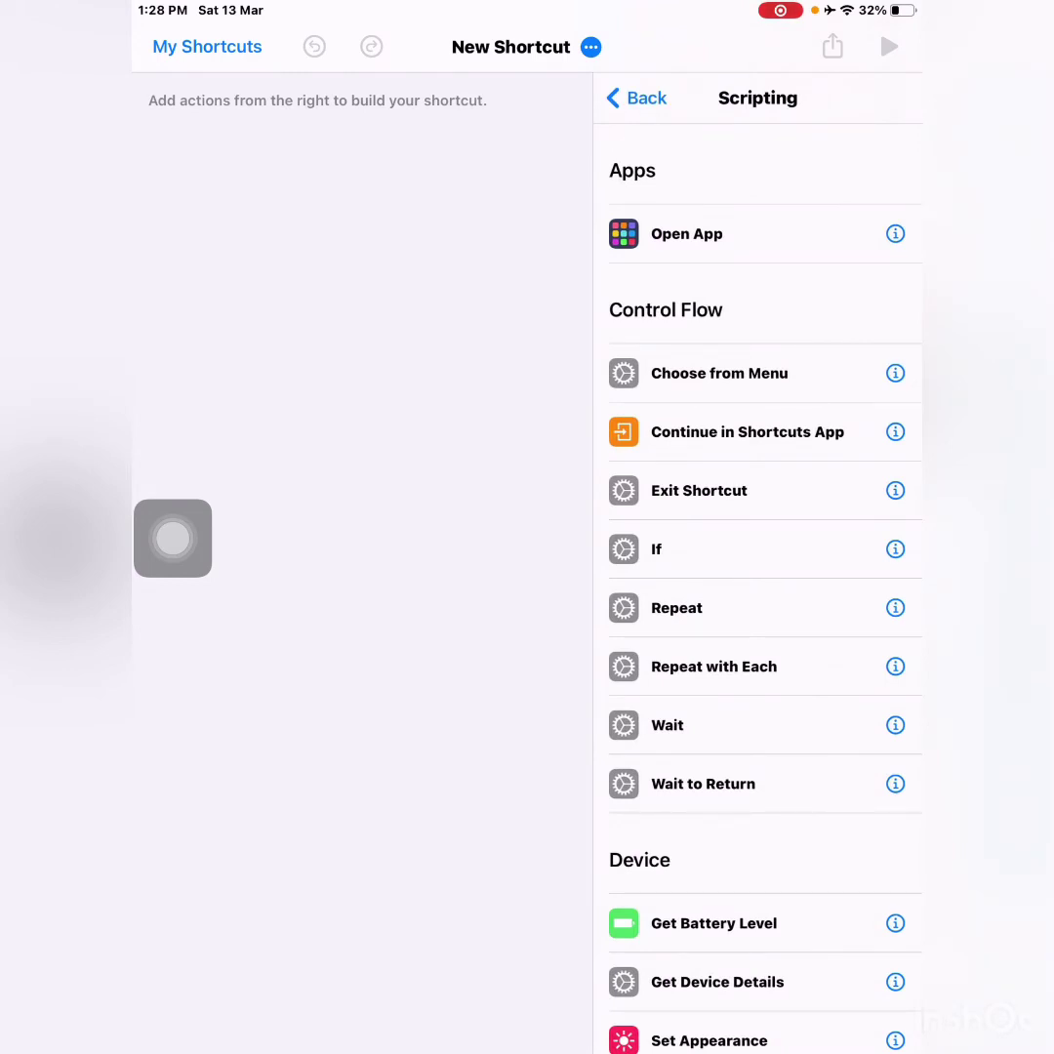
click(686, 234)
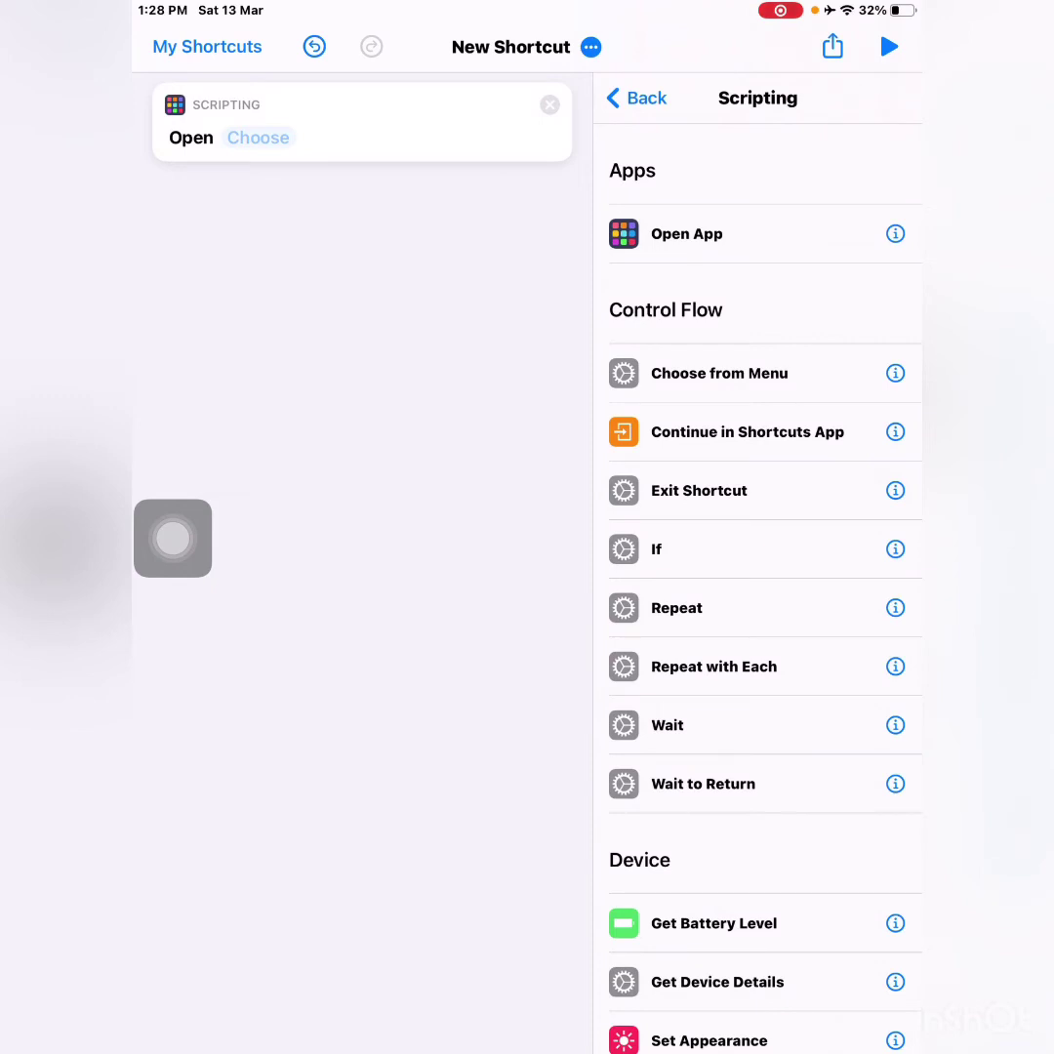
click(258, 137)
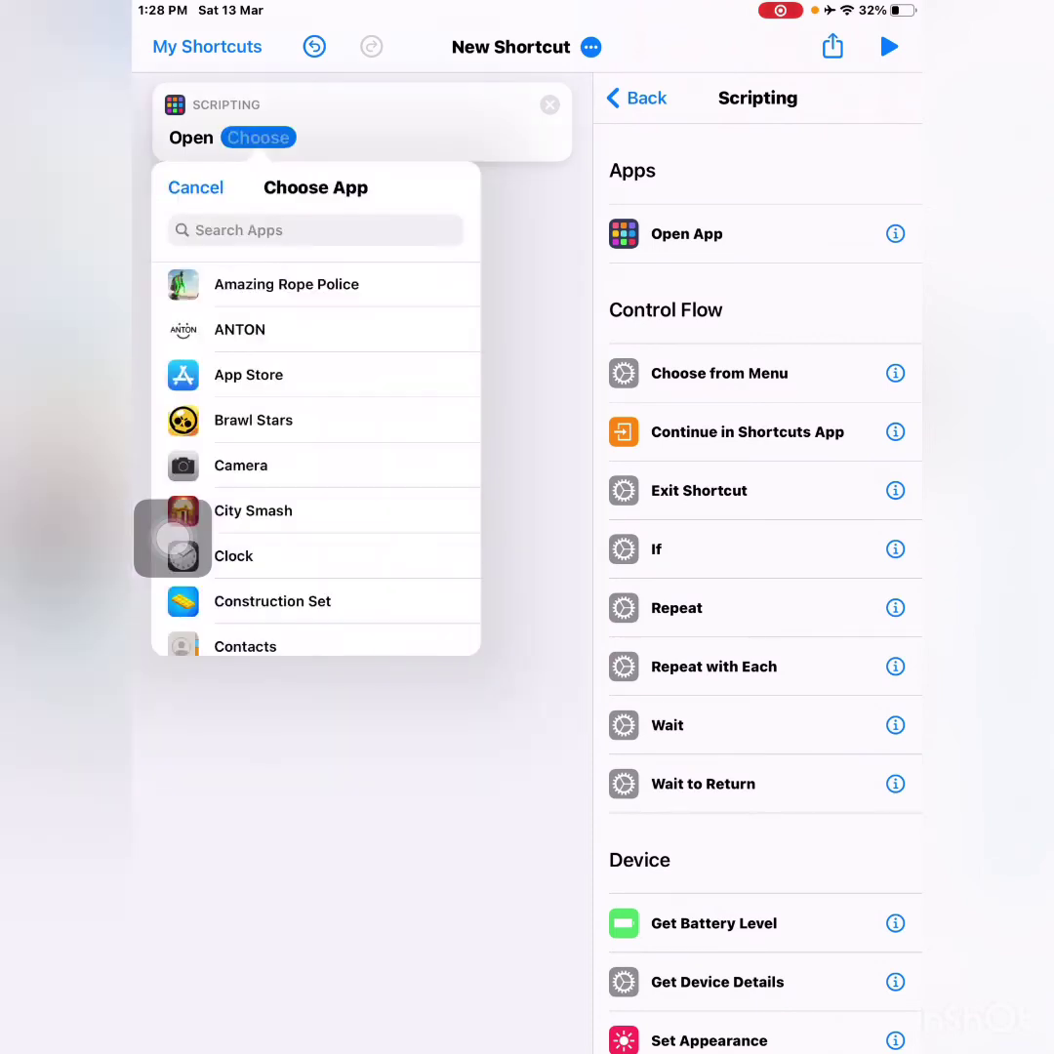
scroll(315, 459, down, 3)
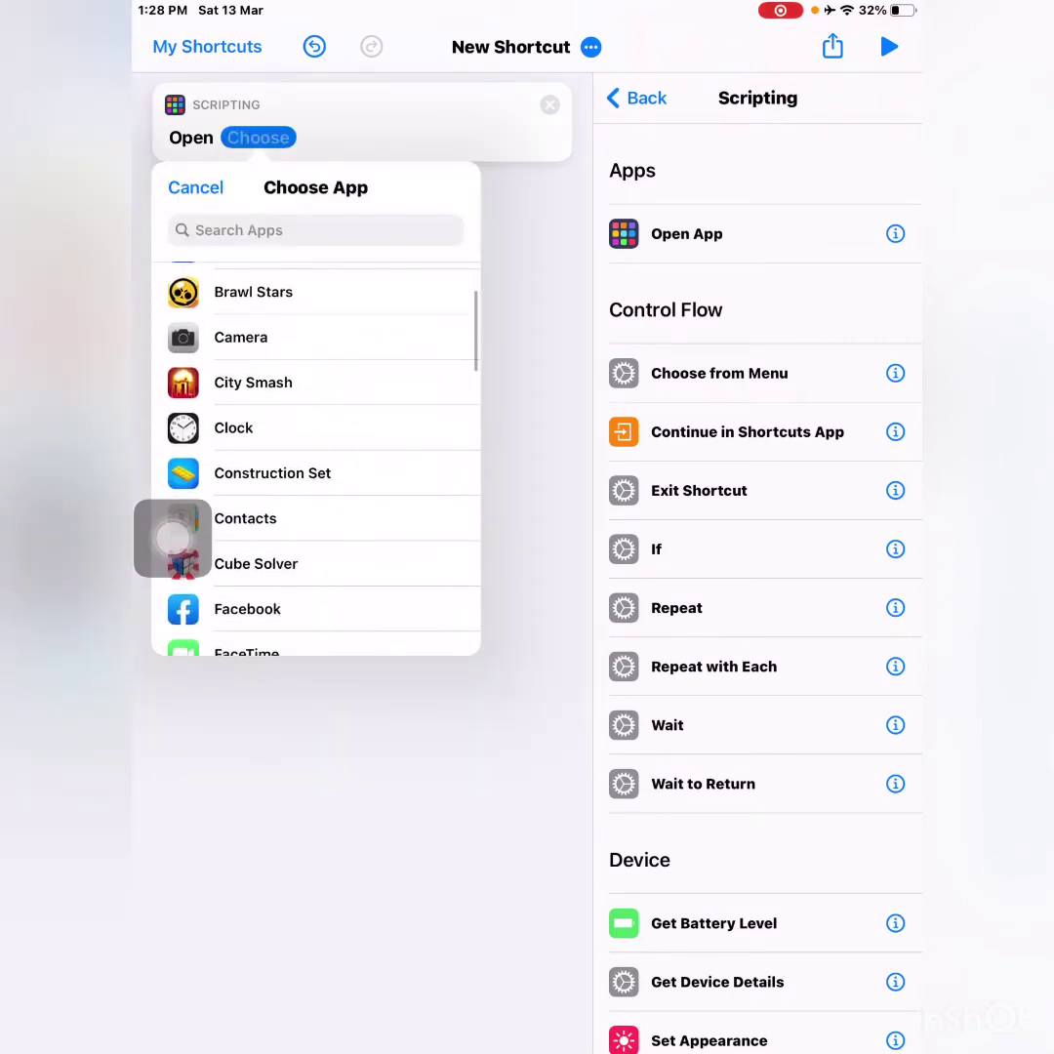
scroll(315, 459, down, 2)
scroll(173, 538, up, 5)
scroll(173, 538, down, 9)
scroll(172, 538, down, 5)
scroll(173, 538, down, 5)
scroll(172, 538, down, 3)
scroll(173, 538, down, 2)
scroll(172, 538, down, 1)
scroll(173, 538, up, 5)
scroll(173, 538, up, 3)
scroll(173, 538, up, 2)
scroll(173, 538, up, 2)
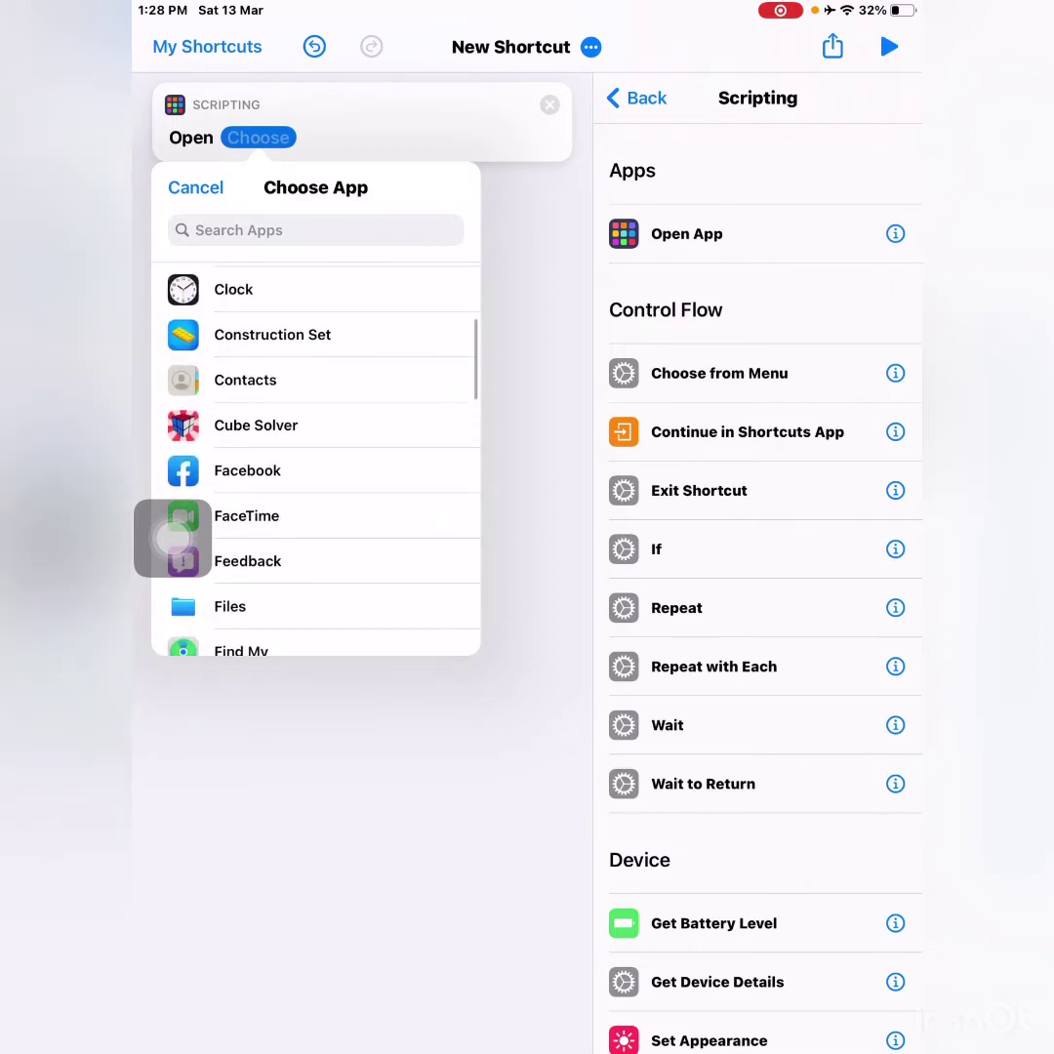
scroll(173, 538, up, 3)
scroll(172, 538, up, 3)
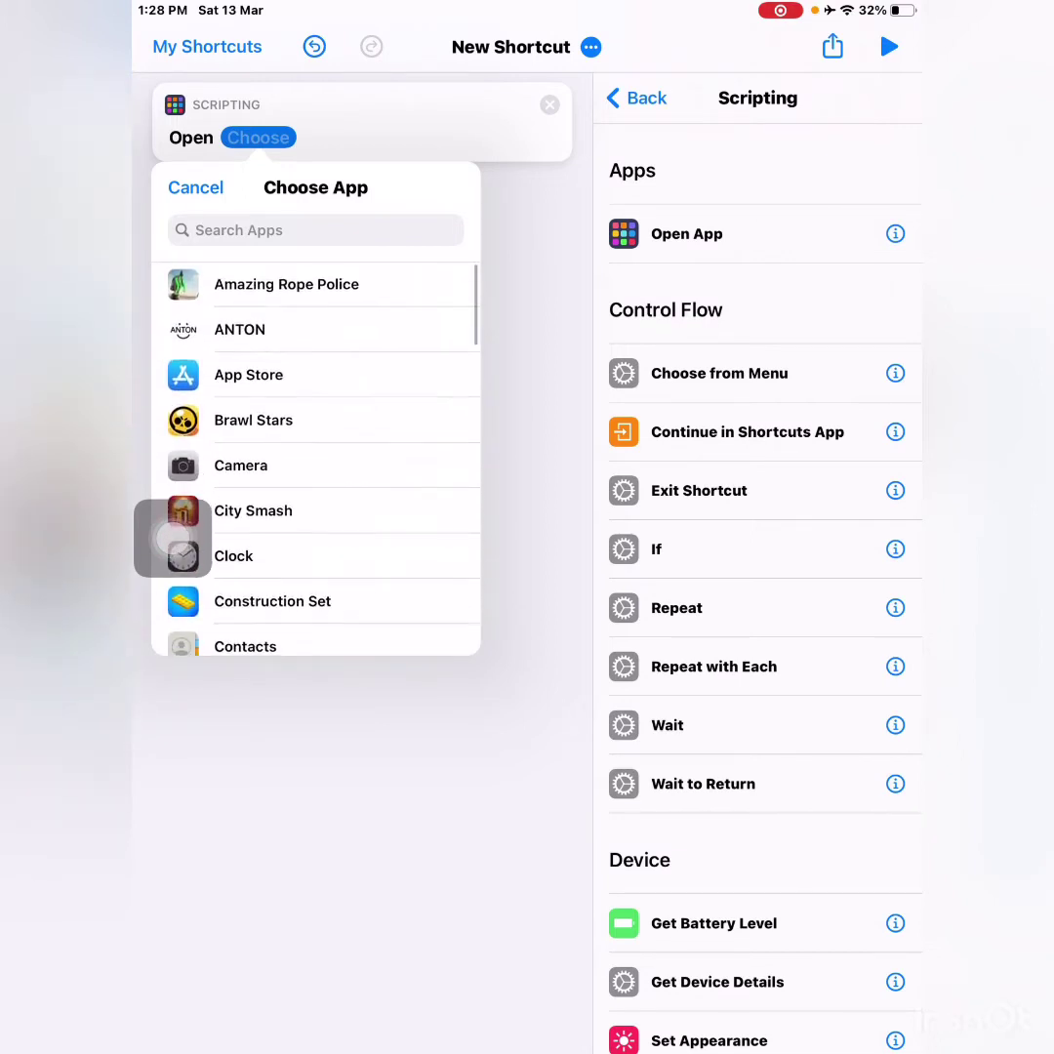
click(238, 229)
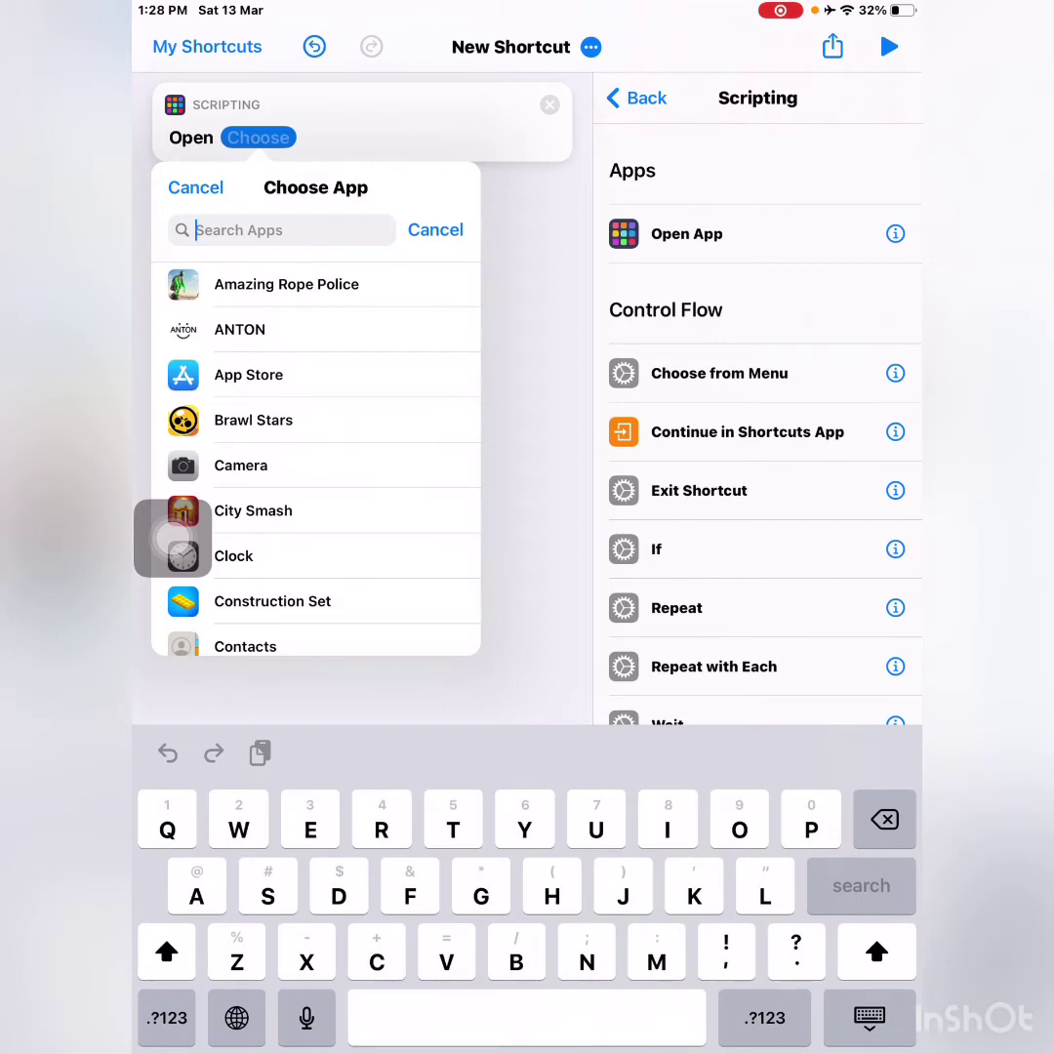
click(240, 329)
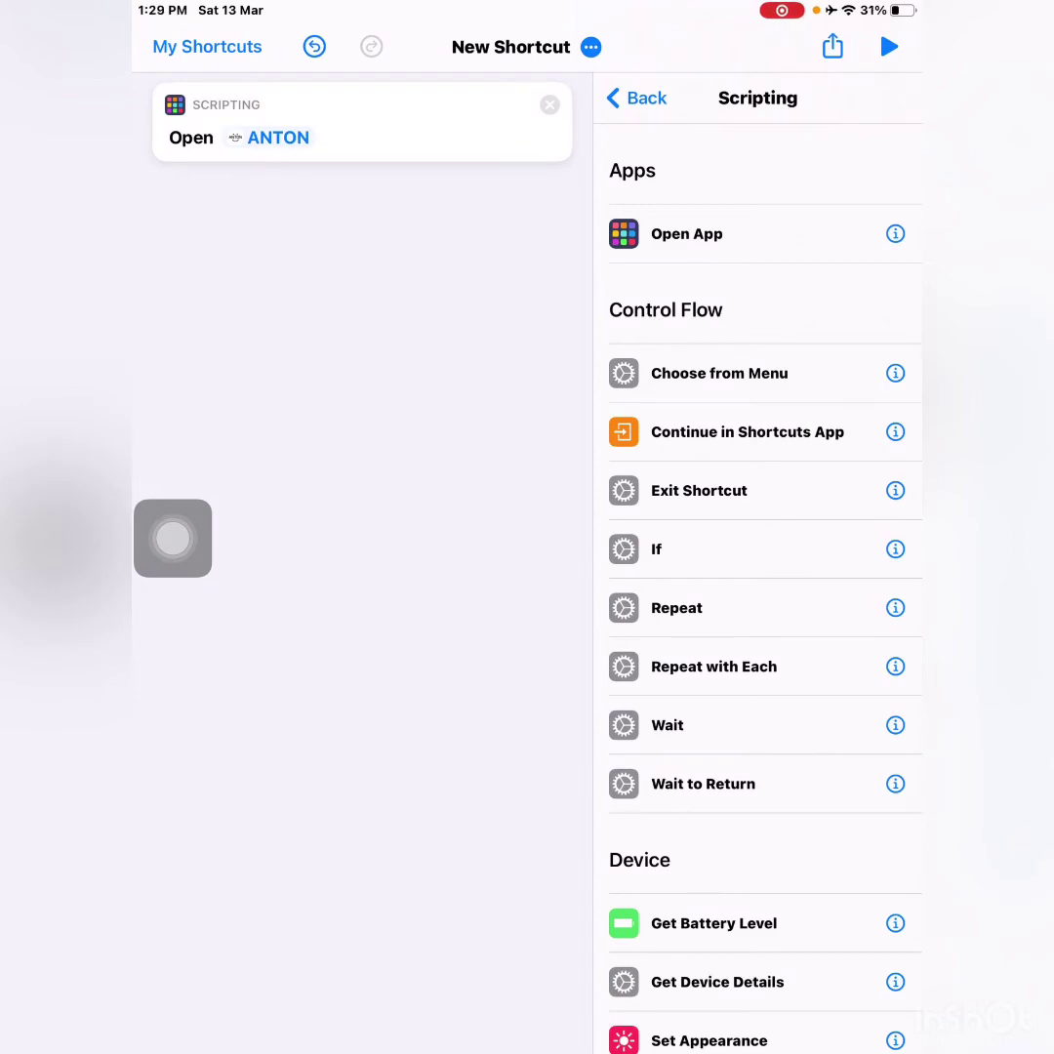
In the shortcut's Add to Home Screen settings, set the icon to a newly taken photo
click(591, 47)
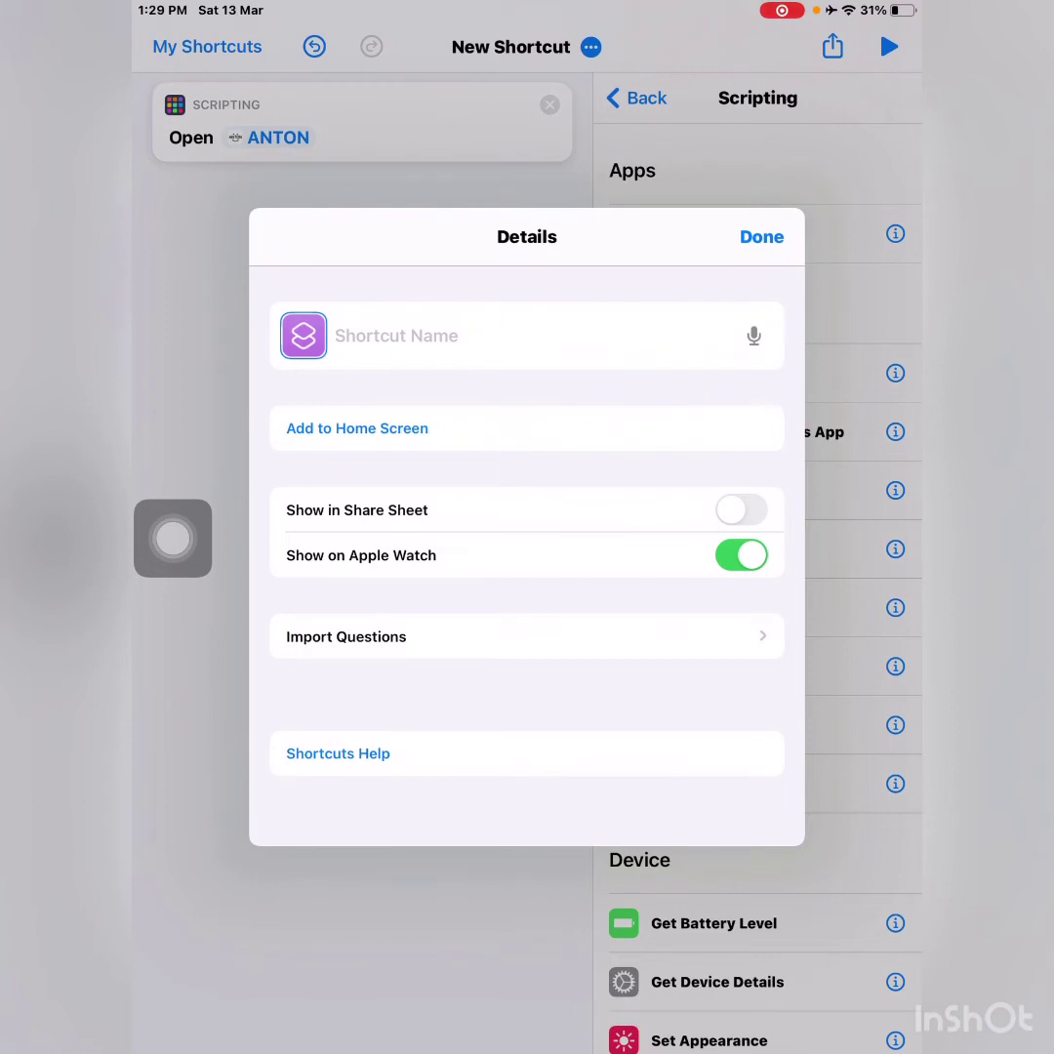
click(358, 428)
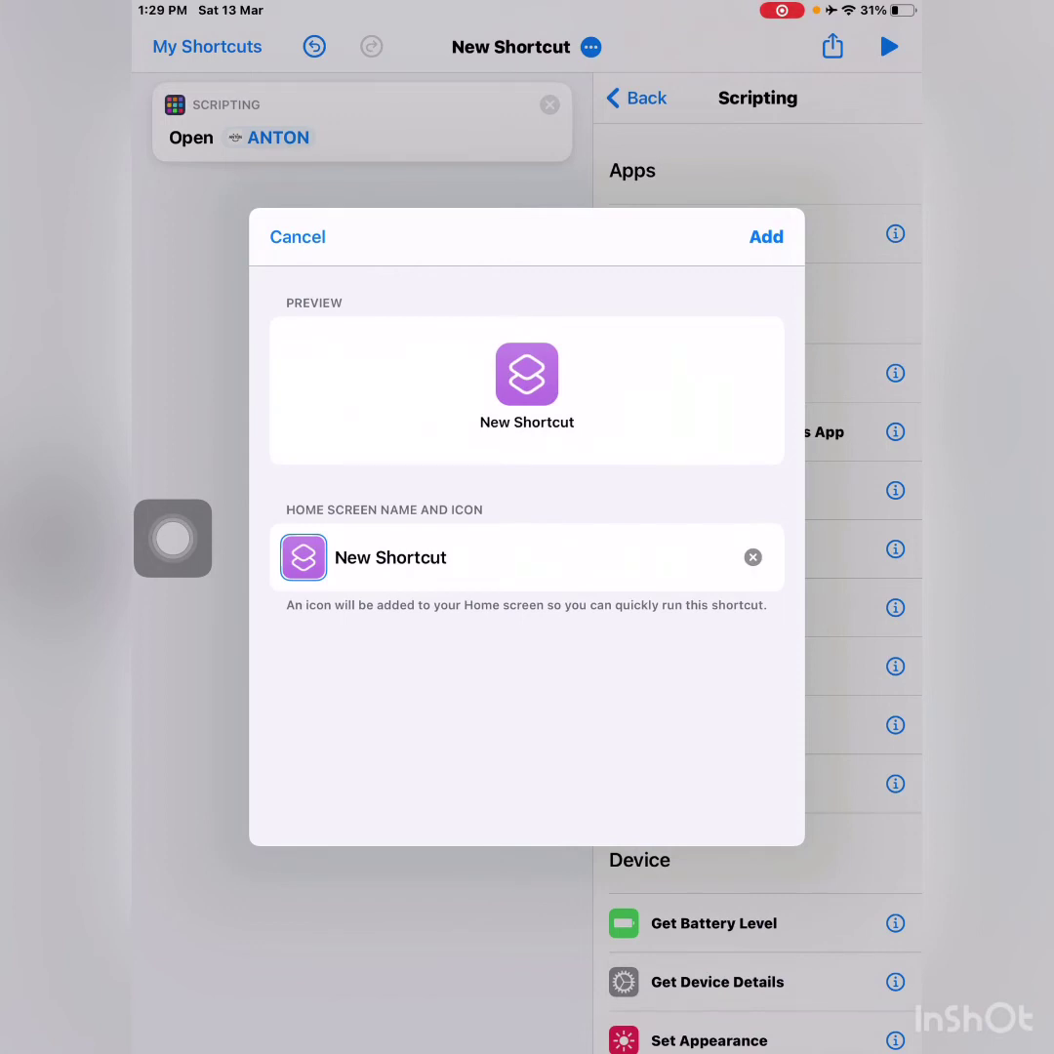
click(304, 558)
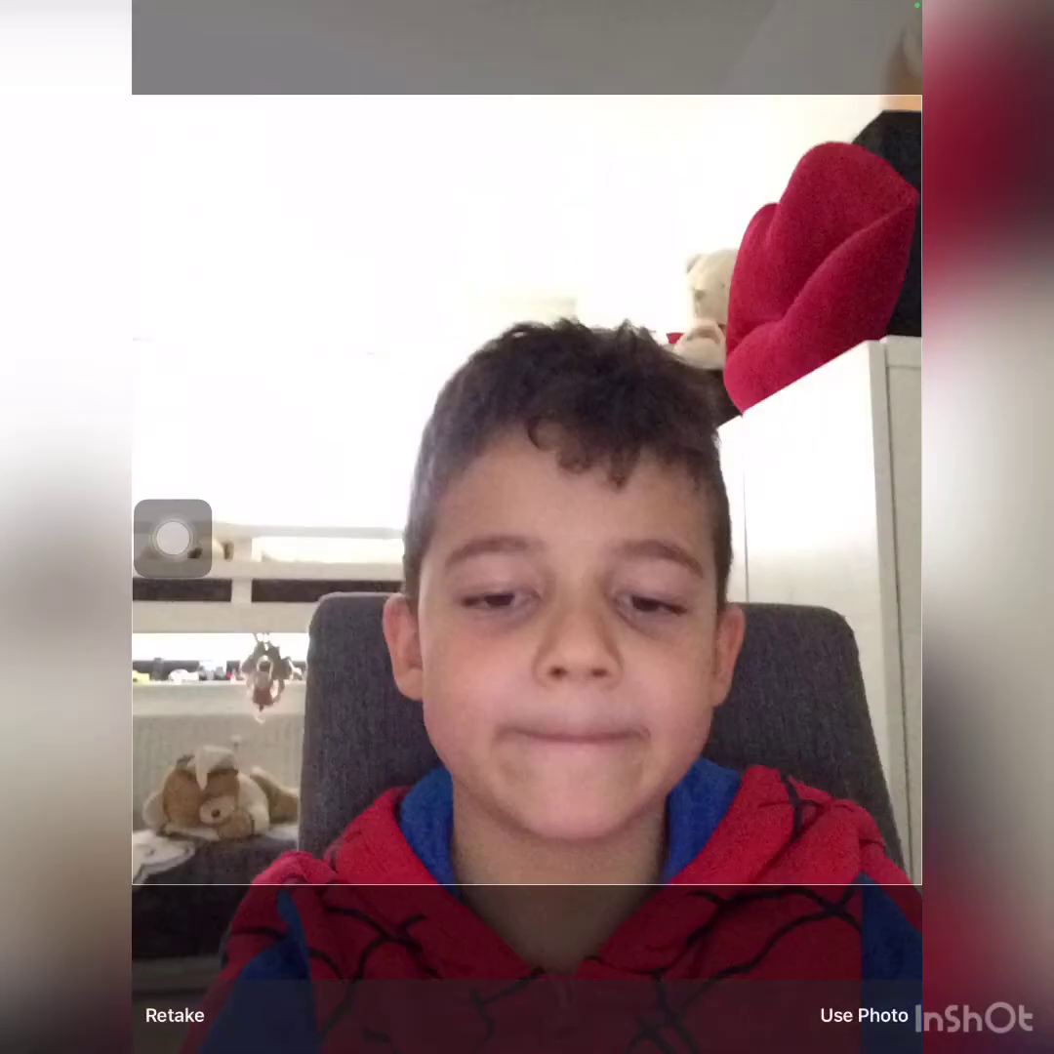
click(864, 1015)
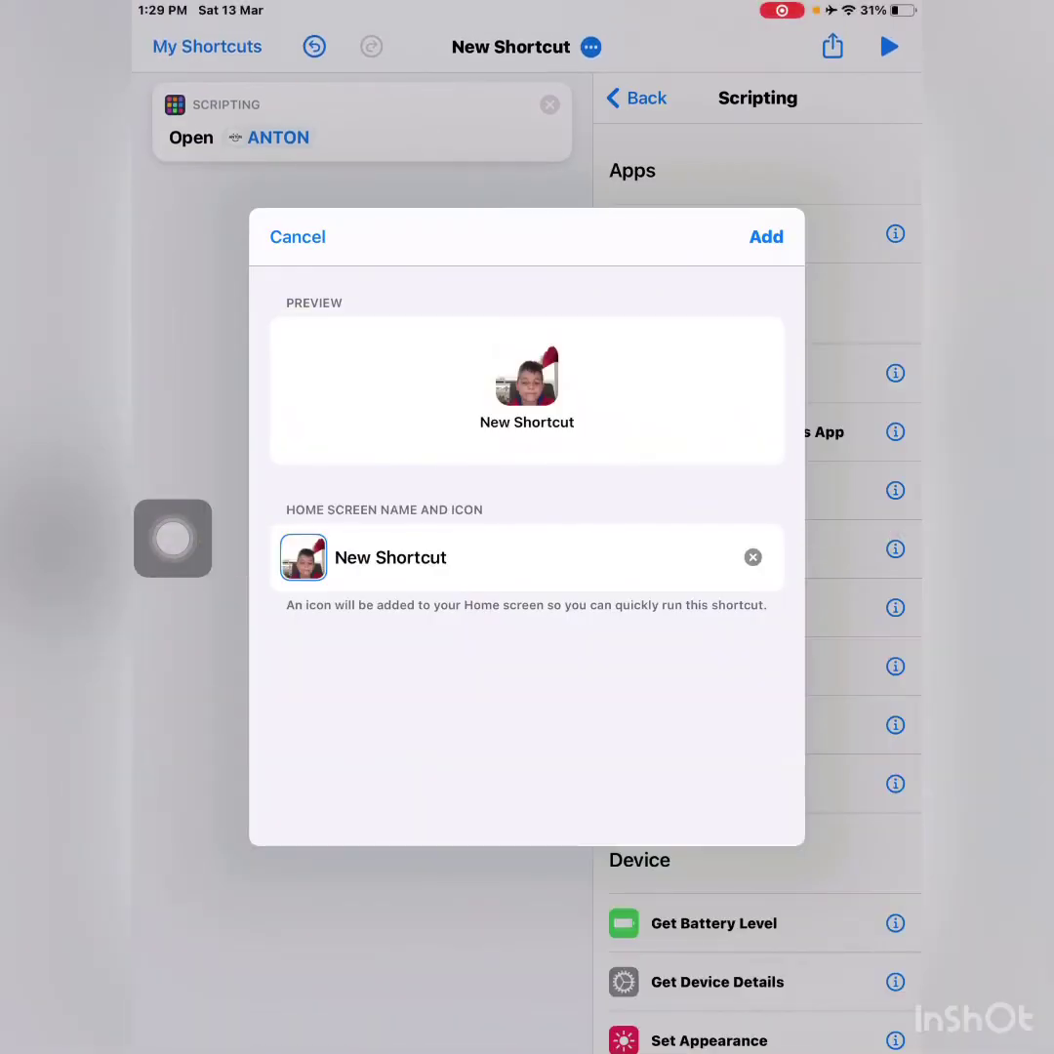
Name the home-screen shortcut 'Obada' and add it to the Home Screen
click(752, 558)
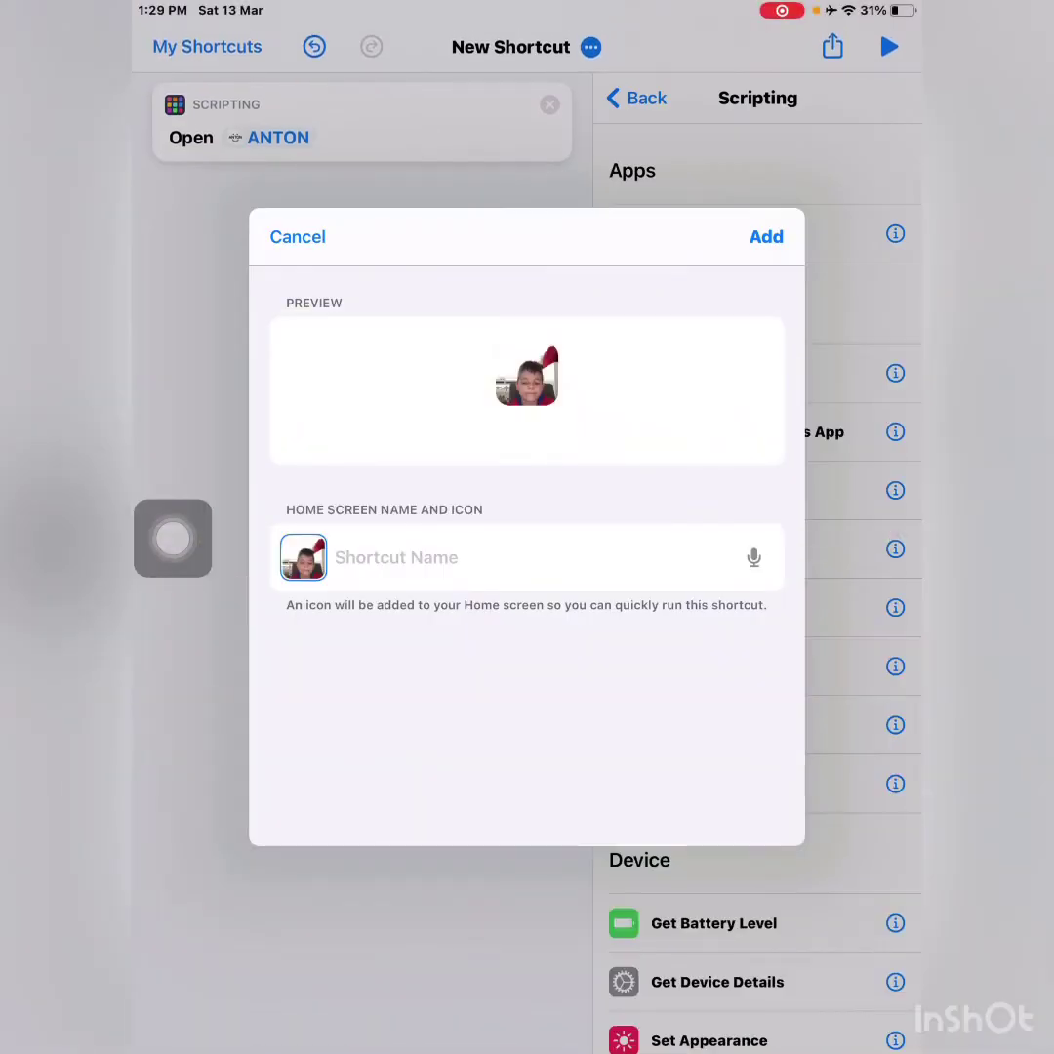
click(396, 557)
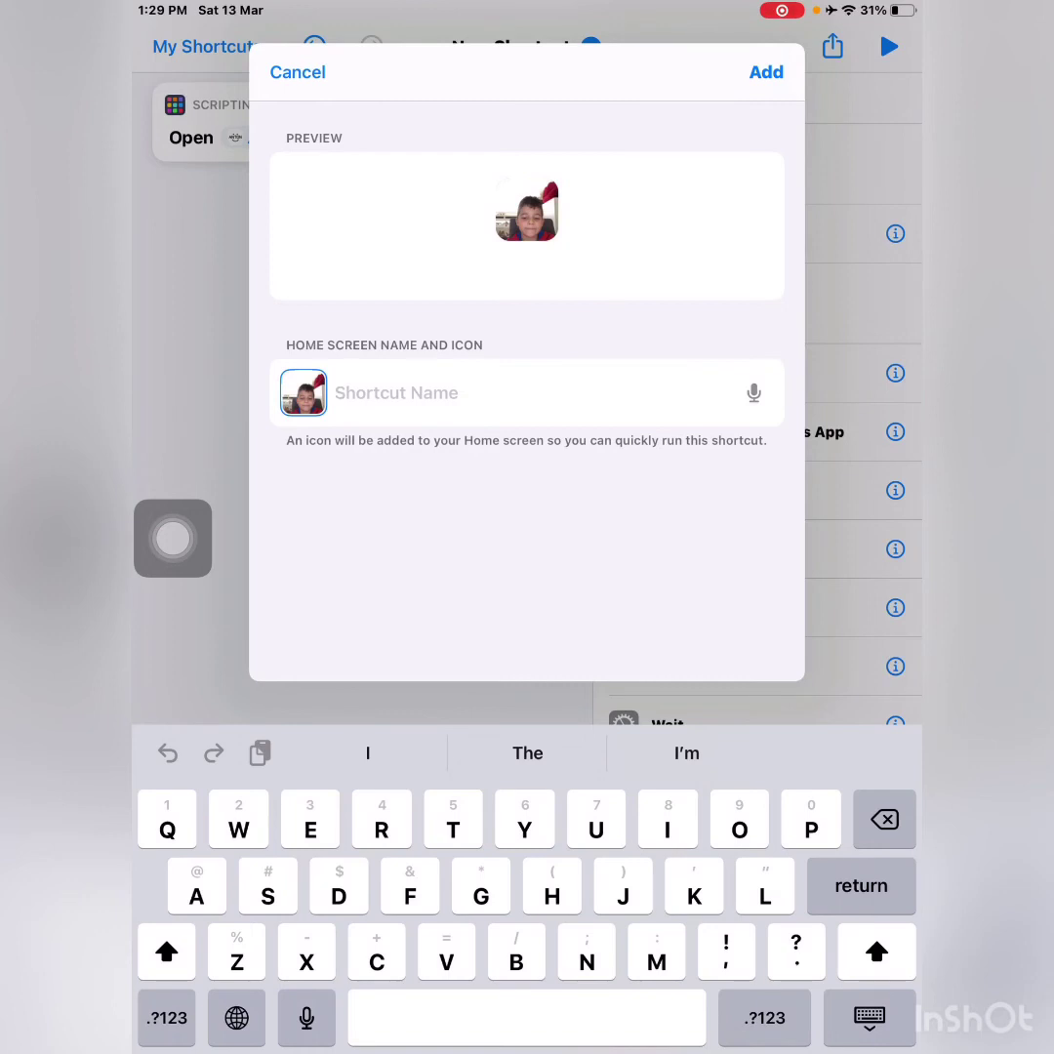
text(Obada)
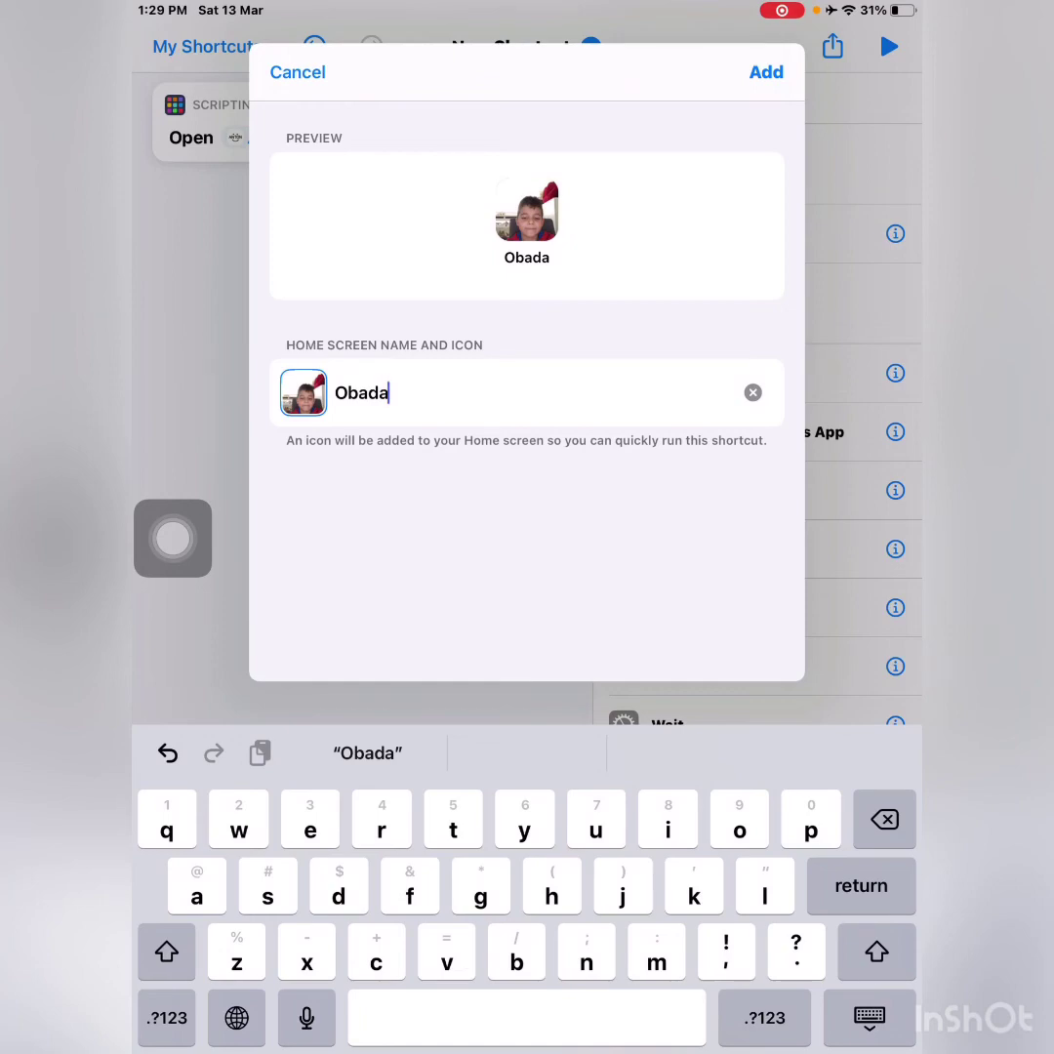
click(766, 72)
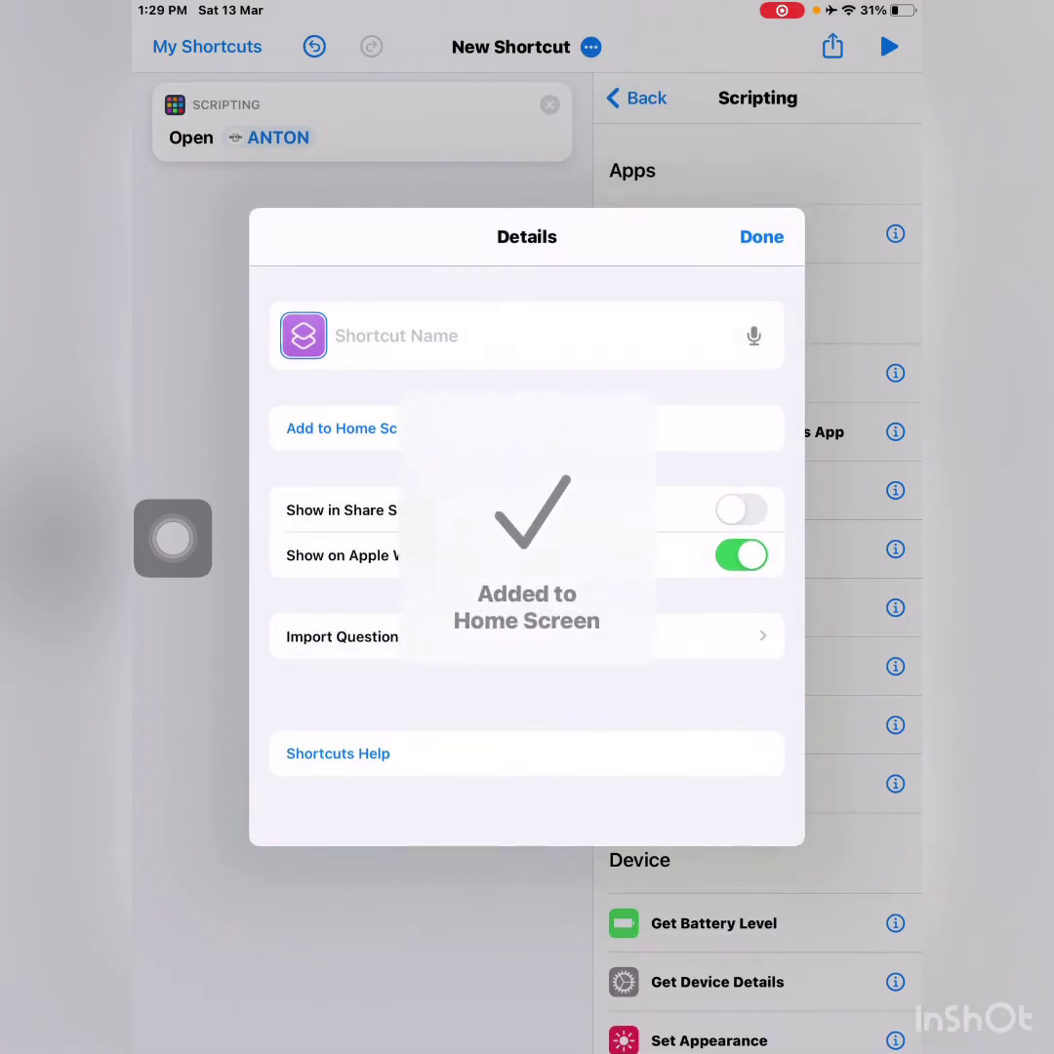
Close the shortcut details and go to the home screen to see the Obada icon
click(762, 237)
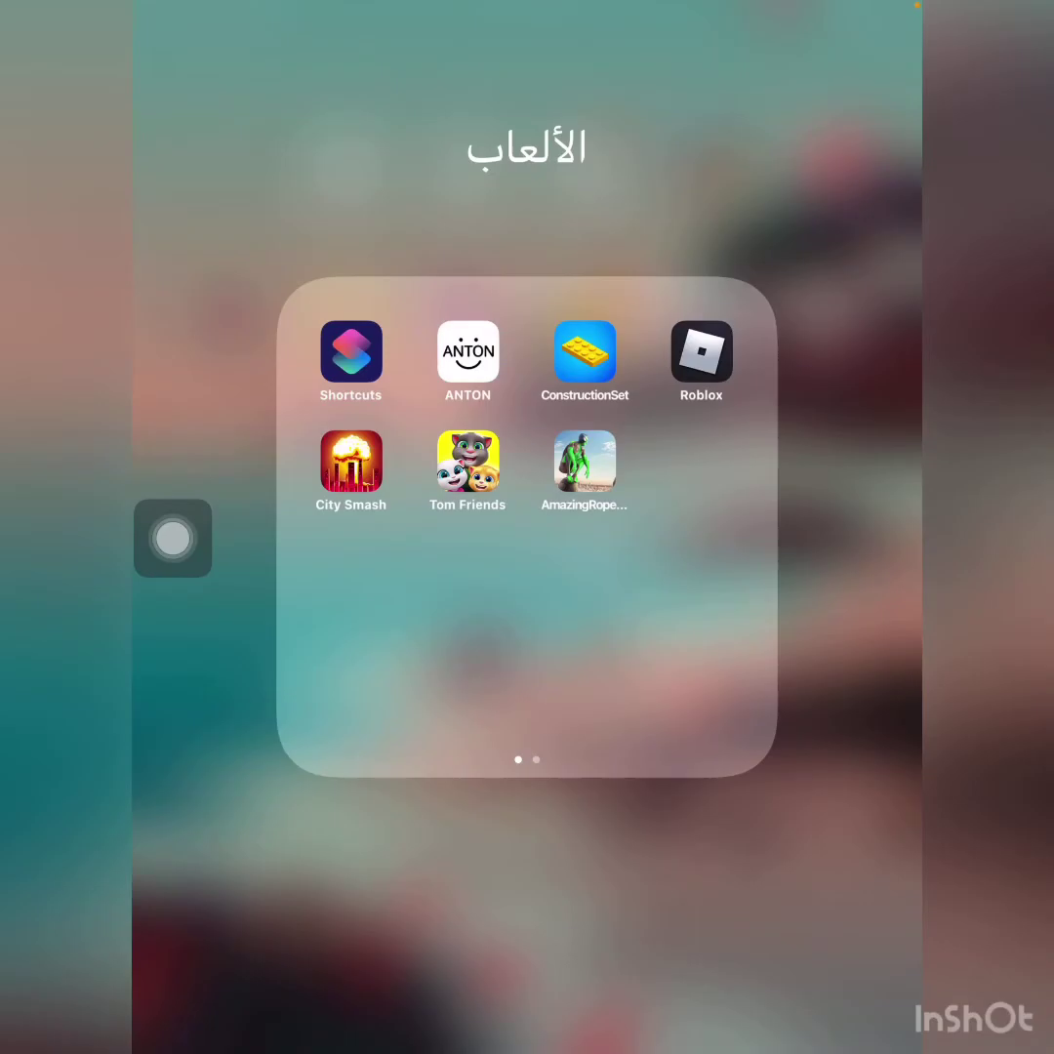
click(527, 878)
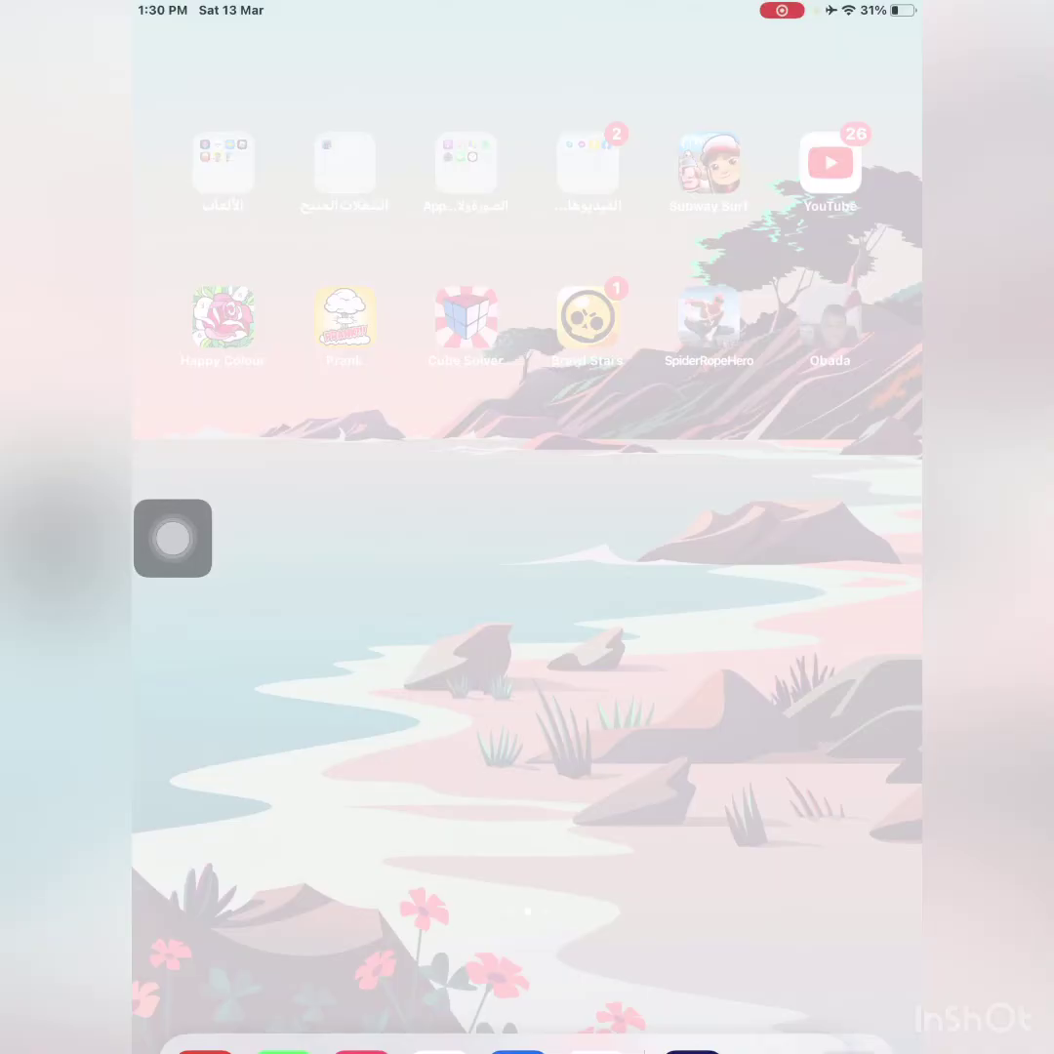